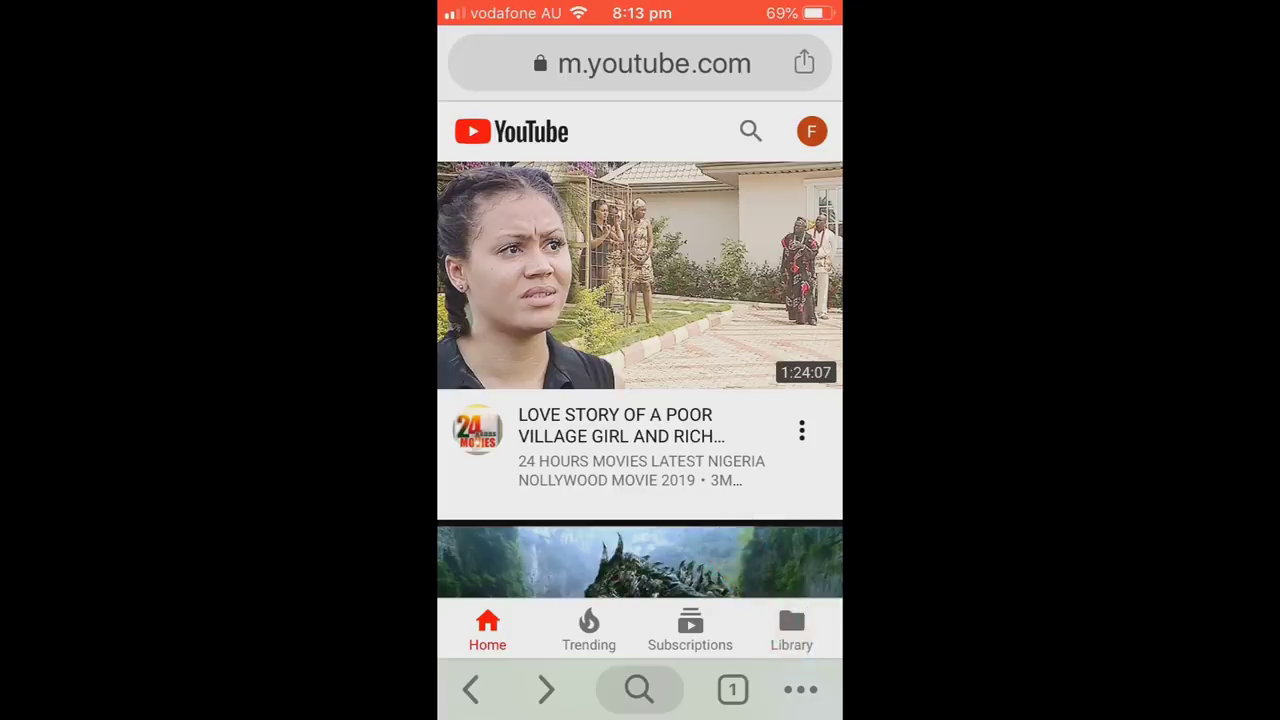
Step: Switch YouTube to the desktop site in Chrome and open your own channel page
{"action": "left_click", "coordinate": [800, 689]}
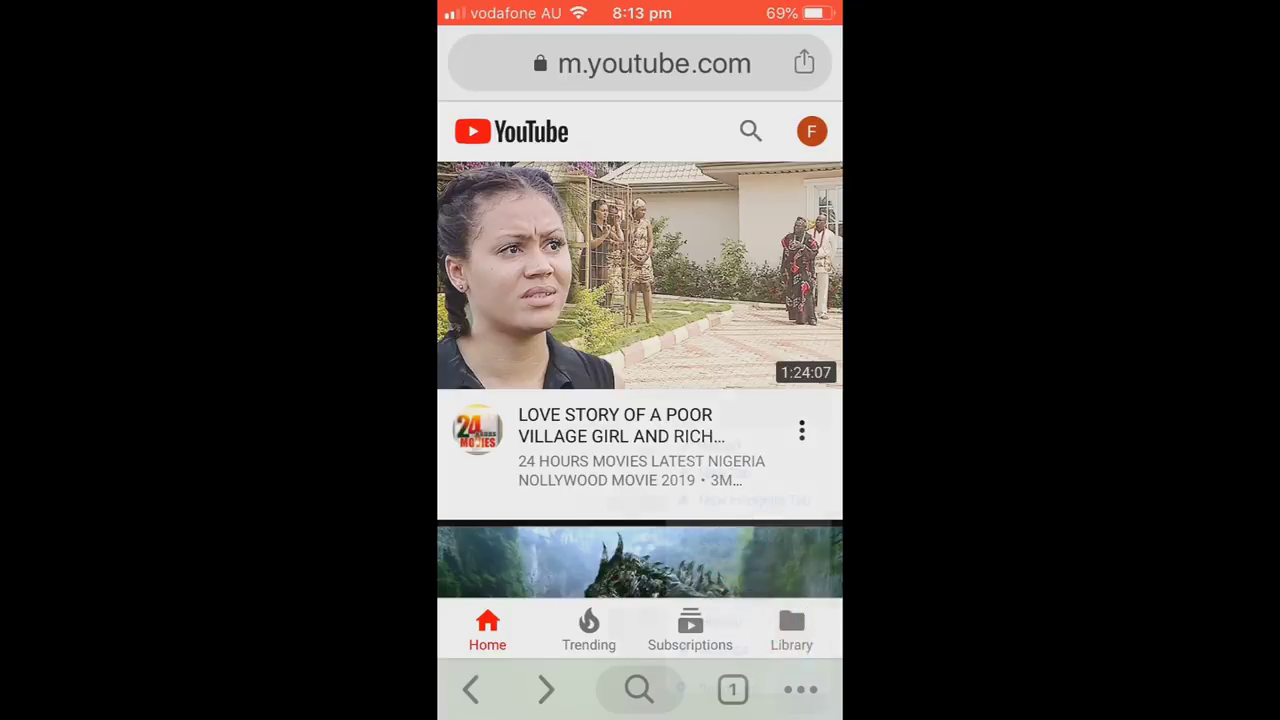
{"action": "scroll", "coordinate": [664, 390], "scroll_direction": "down", "scroll_amount": 5}
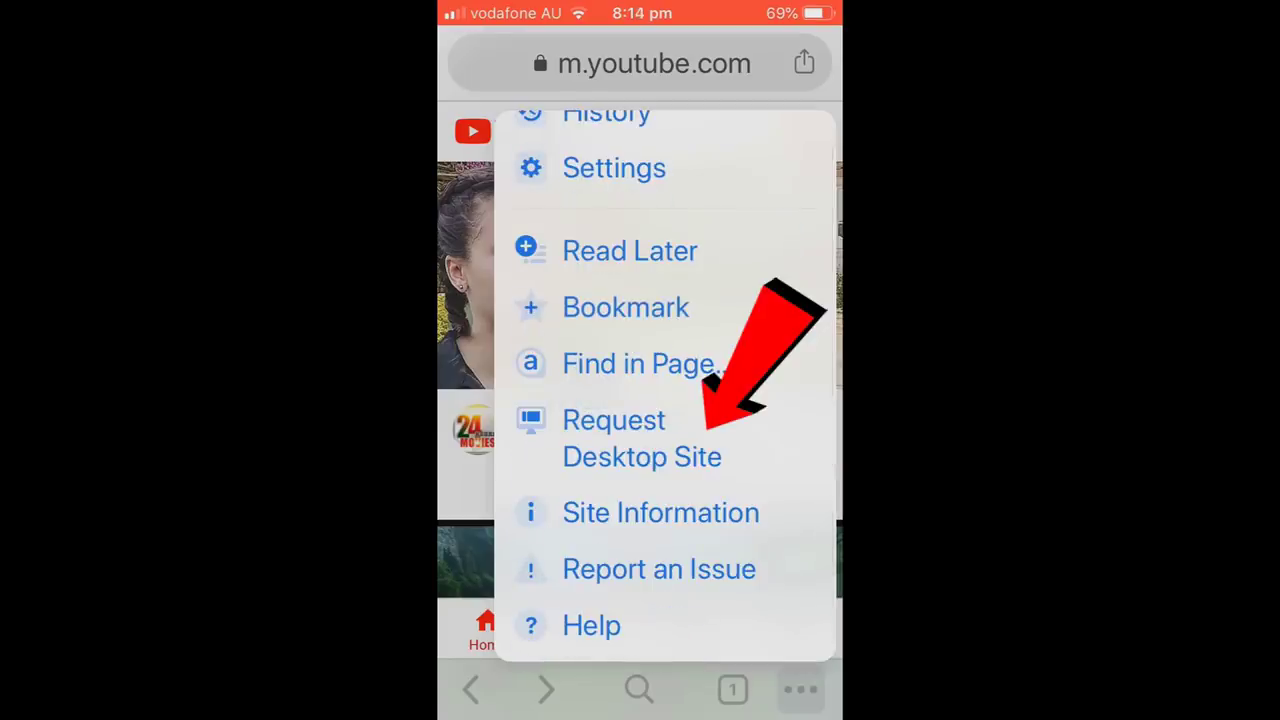
{"action": "left_click", "coordinate": [641, 438]}
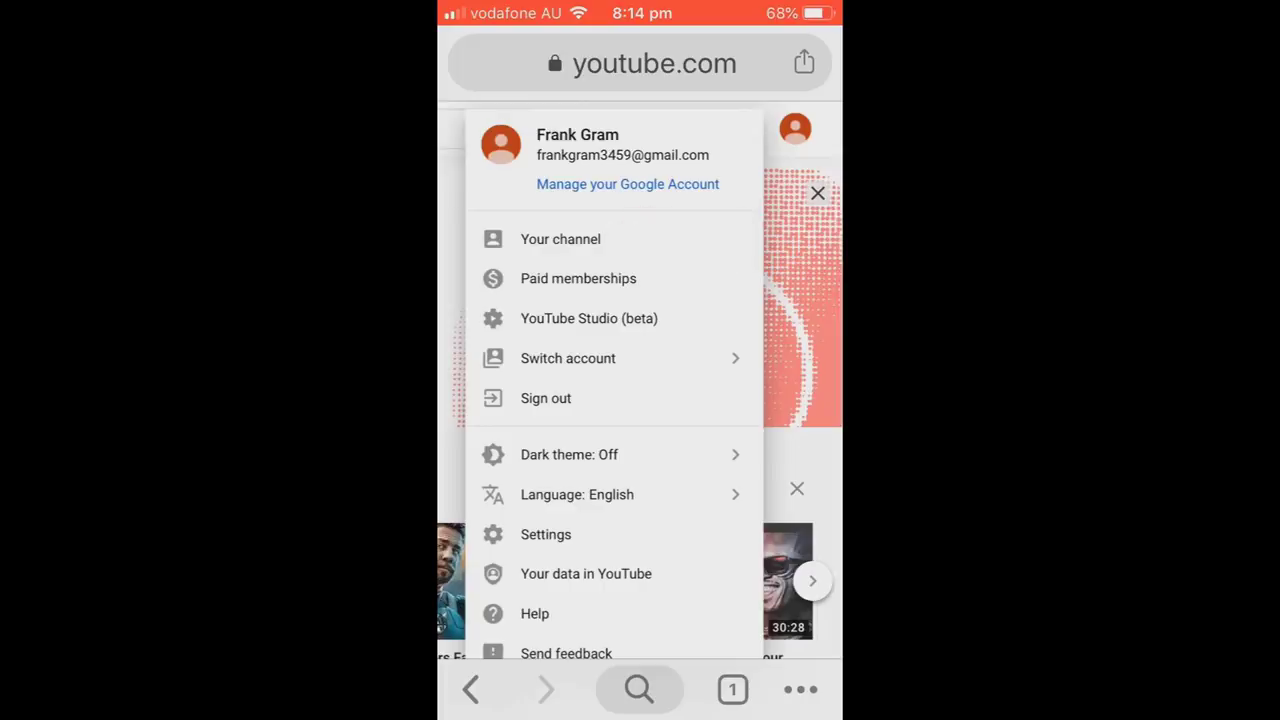
{"action": "left_click", "coordinate": [560, 239]}
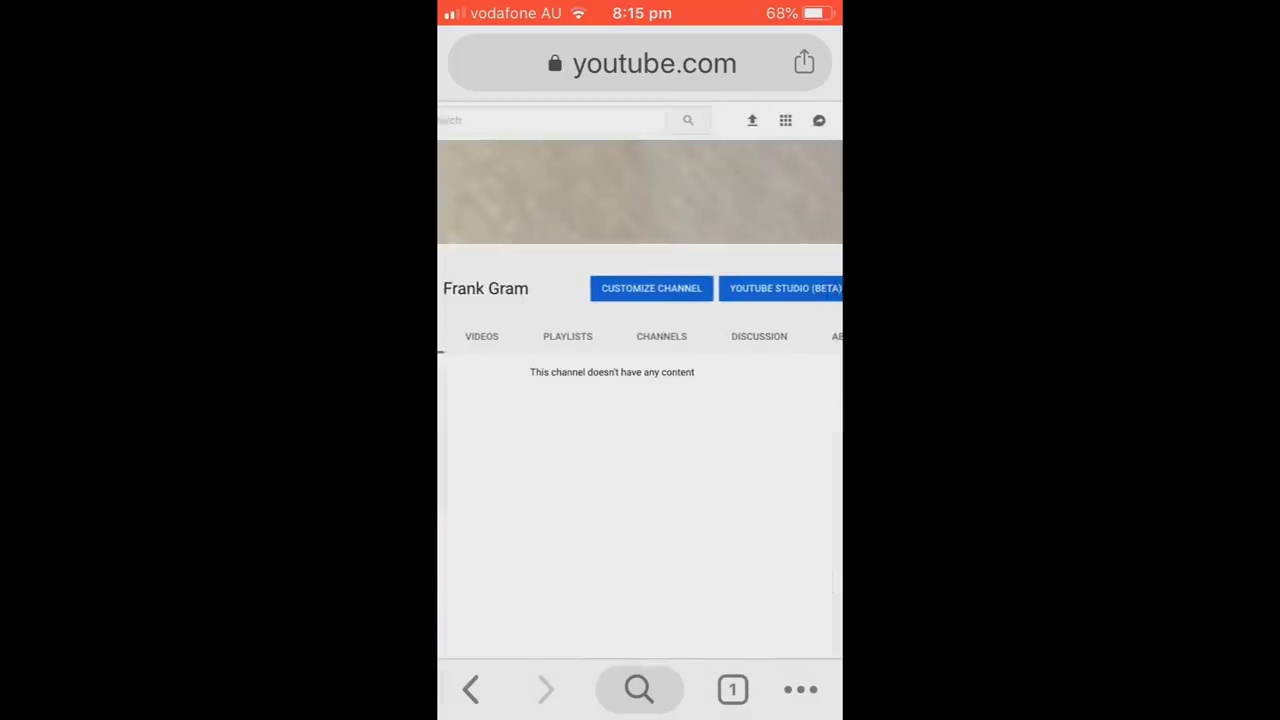
Step: Open Customize Channel and reveal the editing options on the channel banner
{"action": "left_click", "coordinate": [651, 288]}
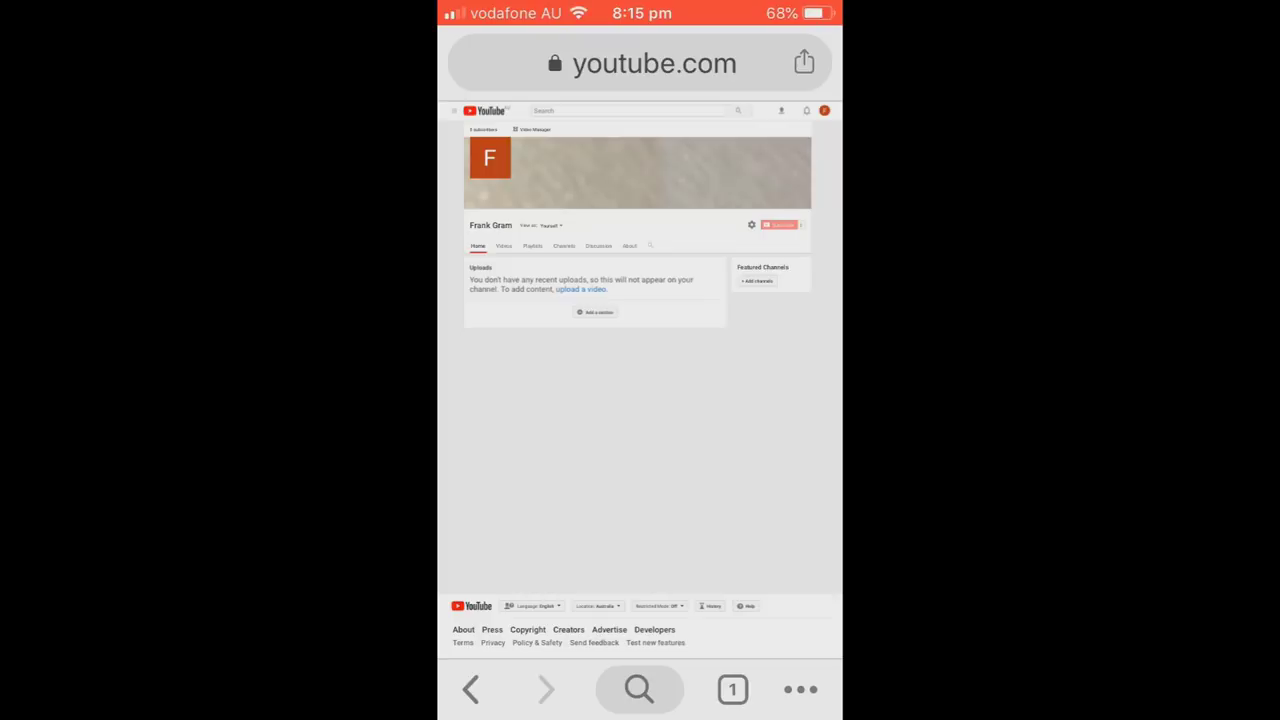
{"action": "scroll", "coordinate": [624, 245], "scroll_direction": "up", "scroll_amount": 5}
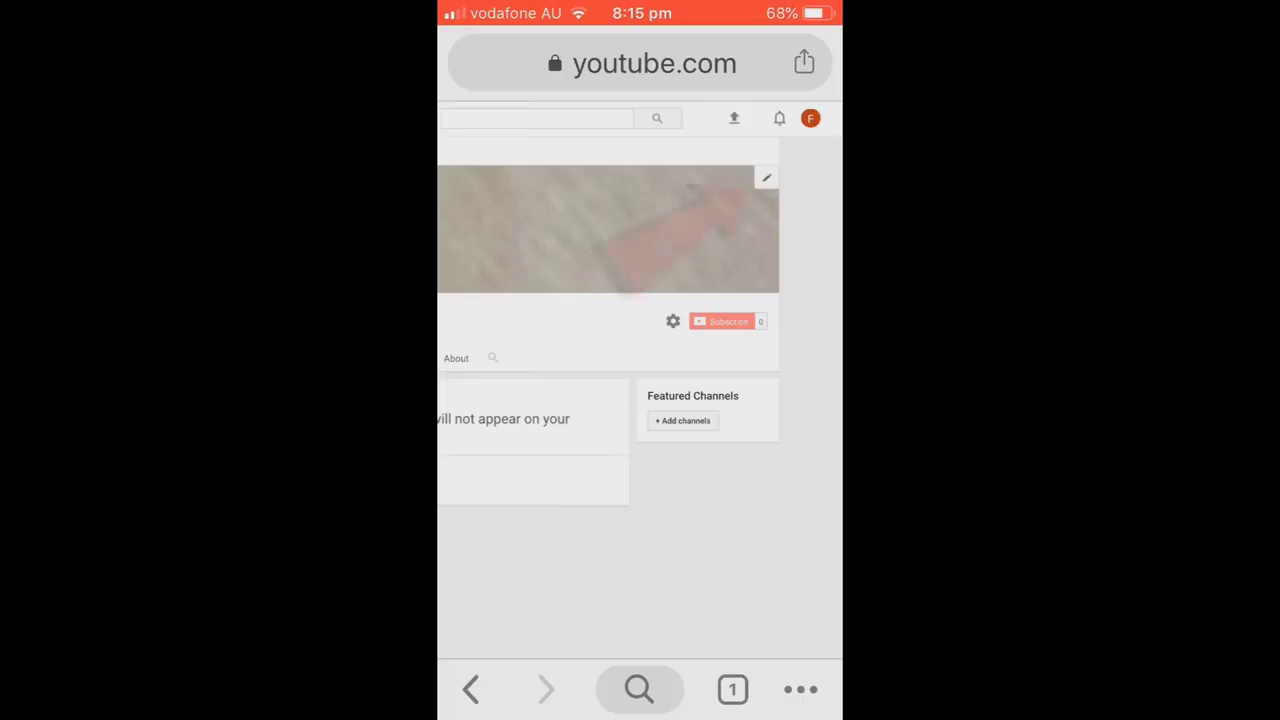
{"action": "left_click", "coordinate": [766, 178]}
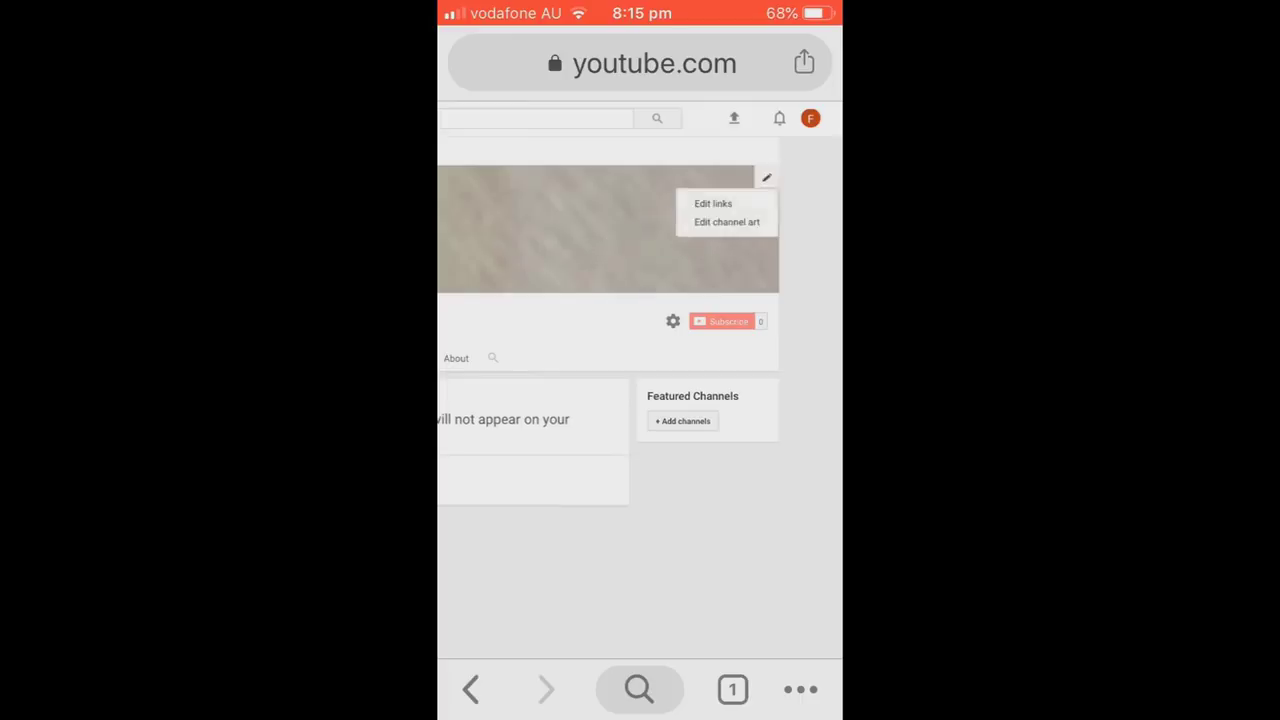
Step: Choose Edit channel art from the banner's pencil icon
{"action": "left_click", "coordinate": [727, 222]}
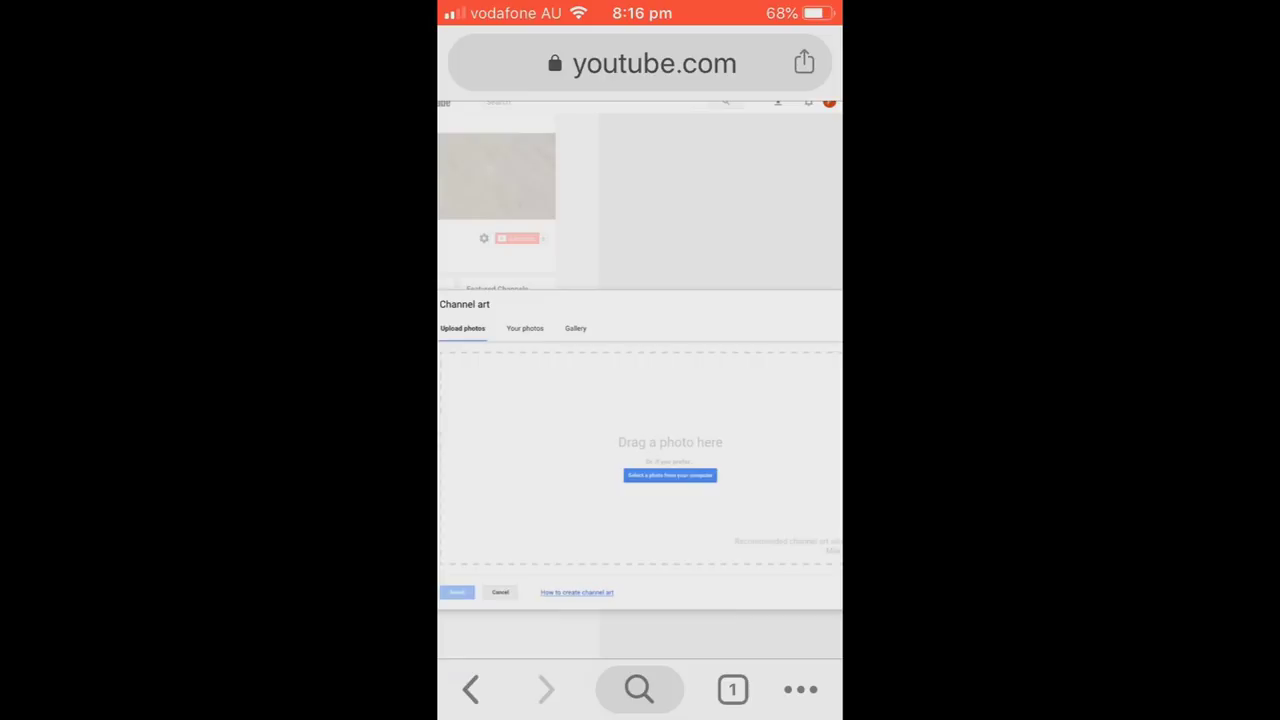
Step: Take a new photo with the phone camera as the banner source and start uploading it
{"action": "left_click", "coordinate": [670, 475]}
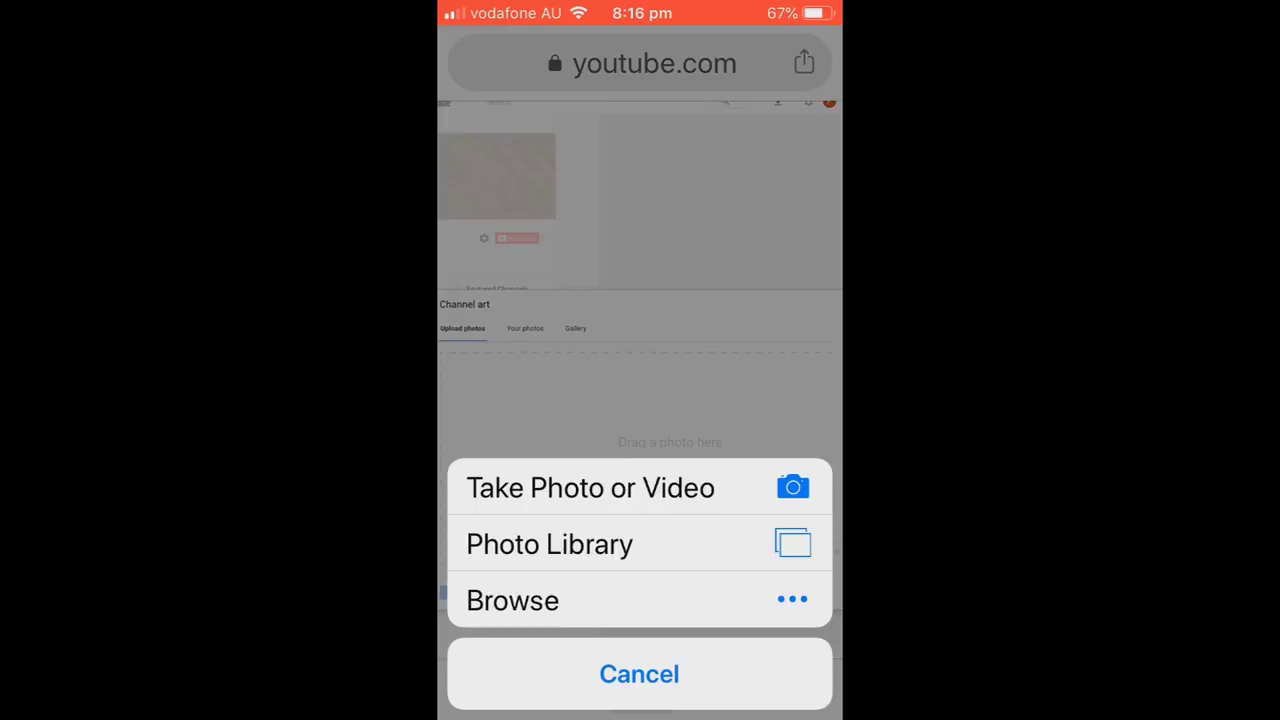
{"action": "left_click", "coordinate": [590, 487]}
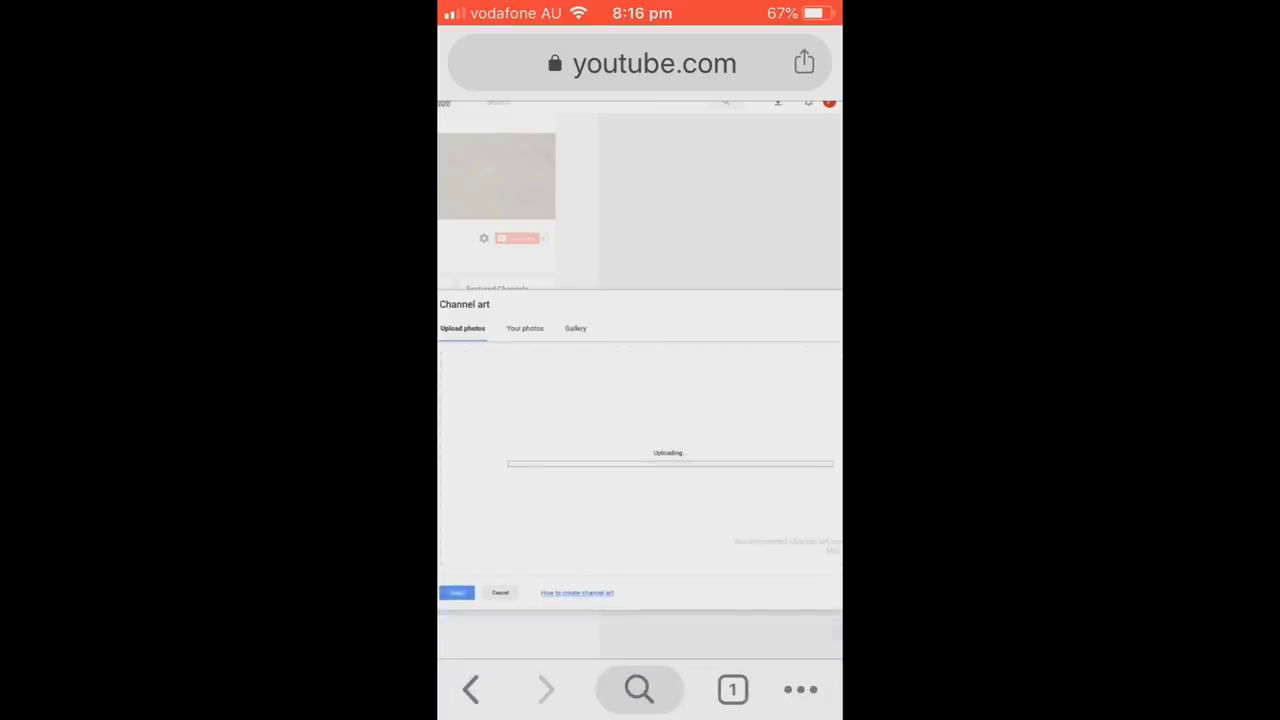
{"action": "scroll", "coordinate": [640, 400], "scroll_direction": "right", "scroll_amount": 2}
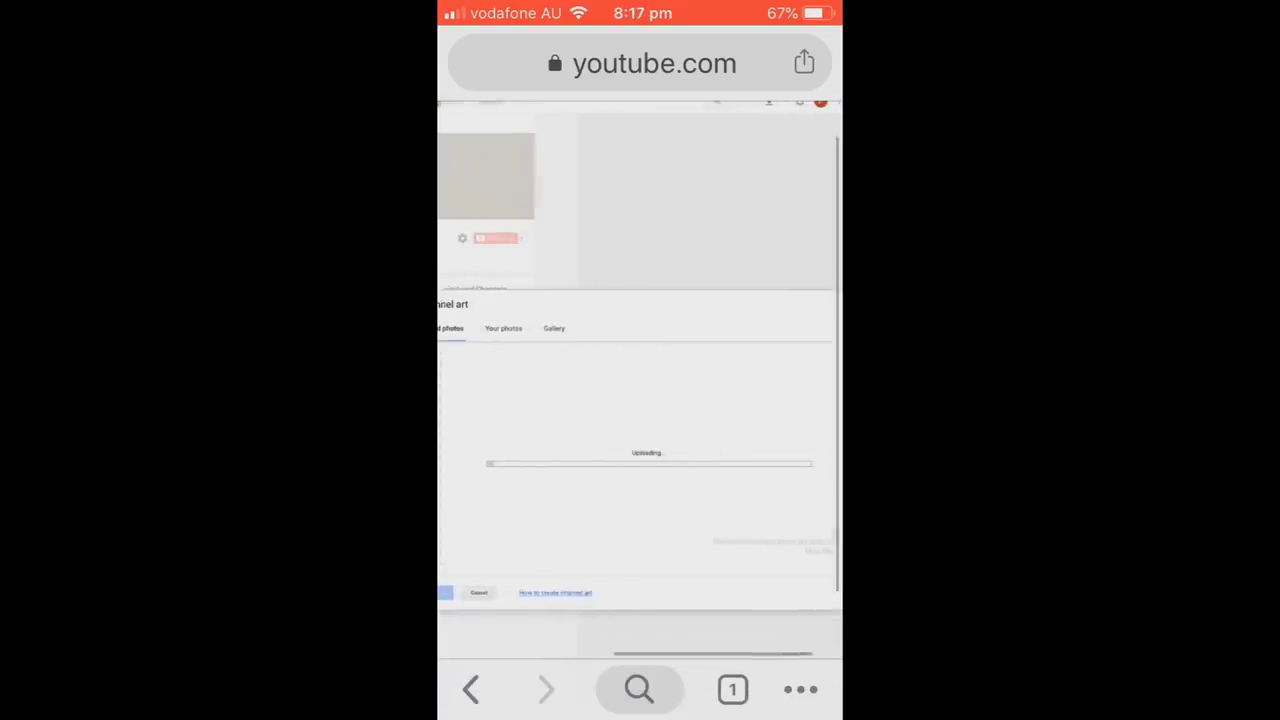
Step: Pan across the dialog to check the banner preview on desktop, TV and mobile
{"action": "scroll", "coordinate": [640, 400], "scroll_direction": "right", "scroll_amount": 3}
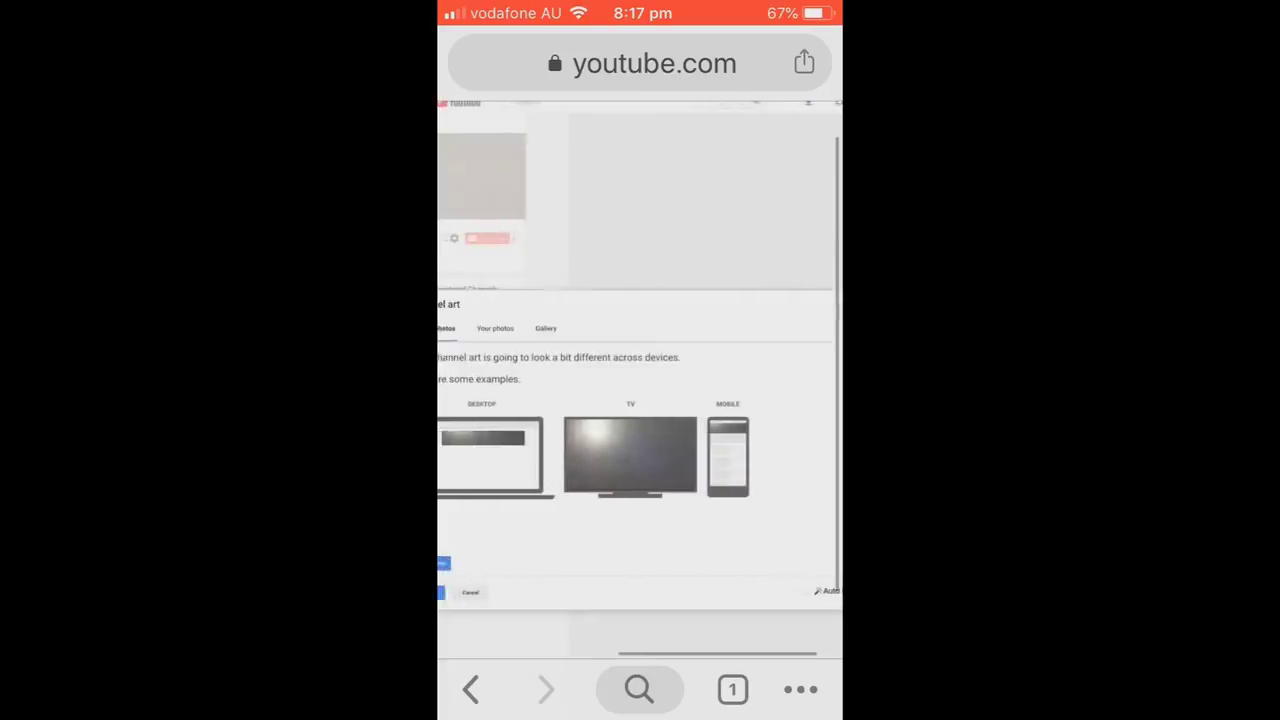
{"action": "scroll", "coordinate": [640, 400], "scroll_direction": "left", "scroll_amount": 3}
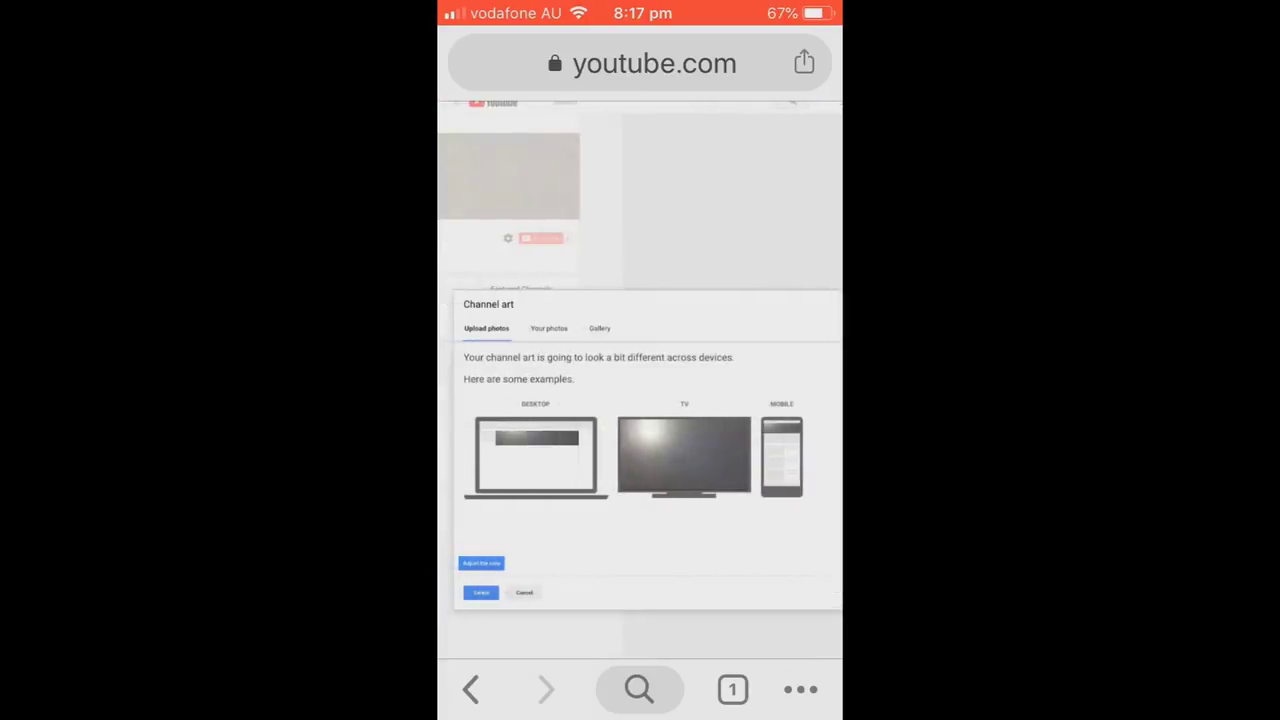
{"action": "scroll", "coordinate": [640, 400], "scroll_direction": "left", "scroll_amount": 2}
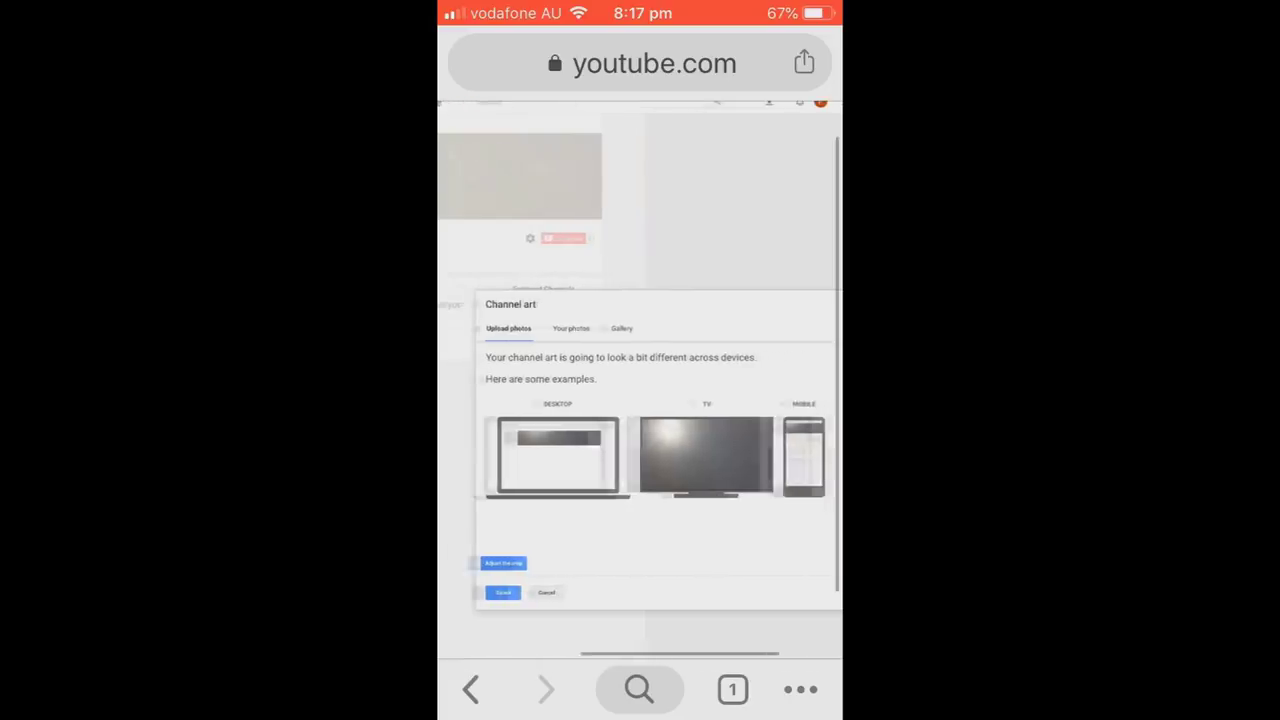
{"action": "scroll", "coordinate": [640, 400], "scroll_direction": "right", "scroll_amount": 3}
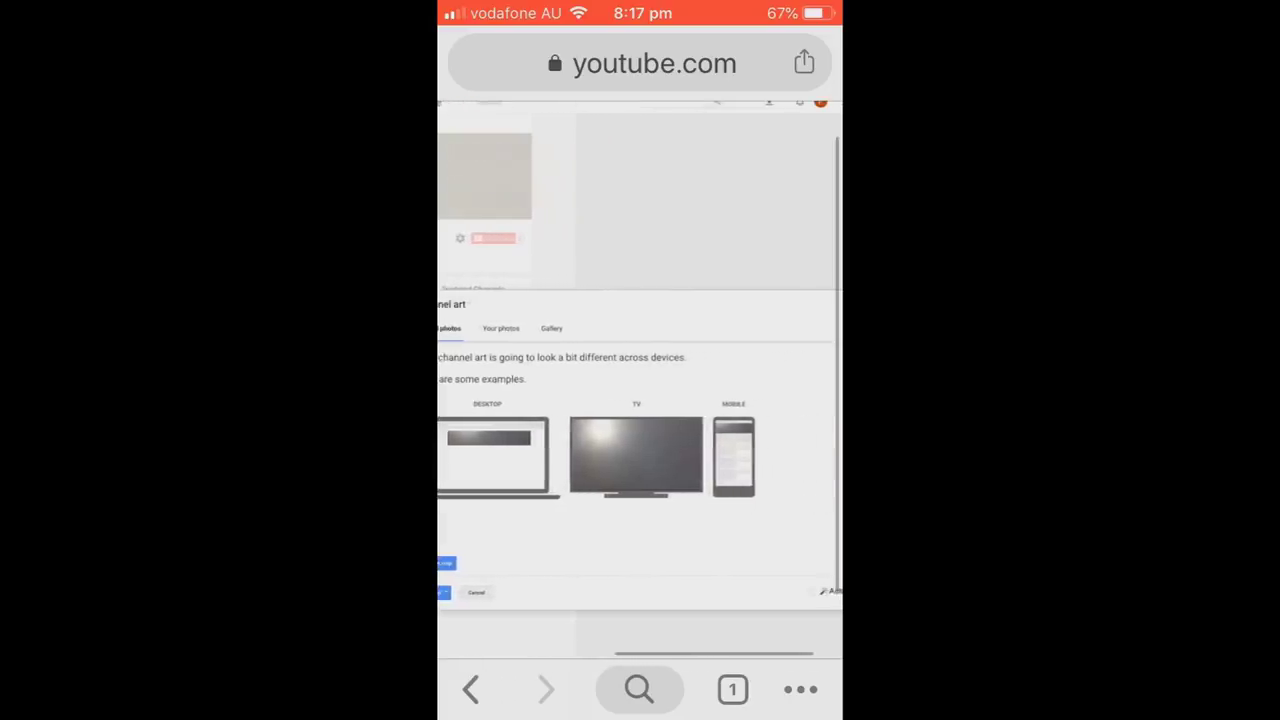